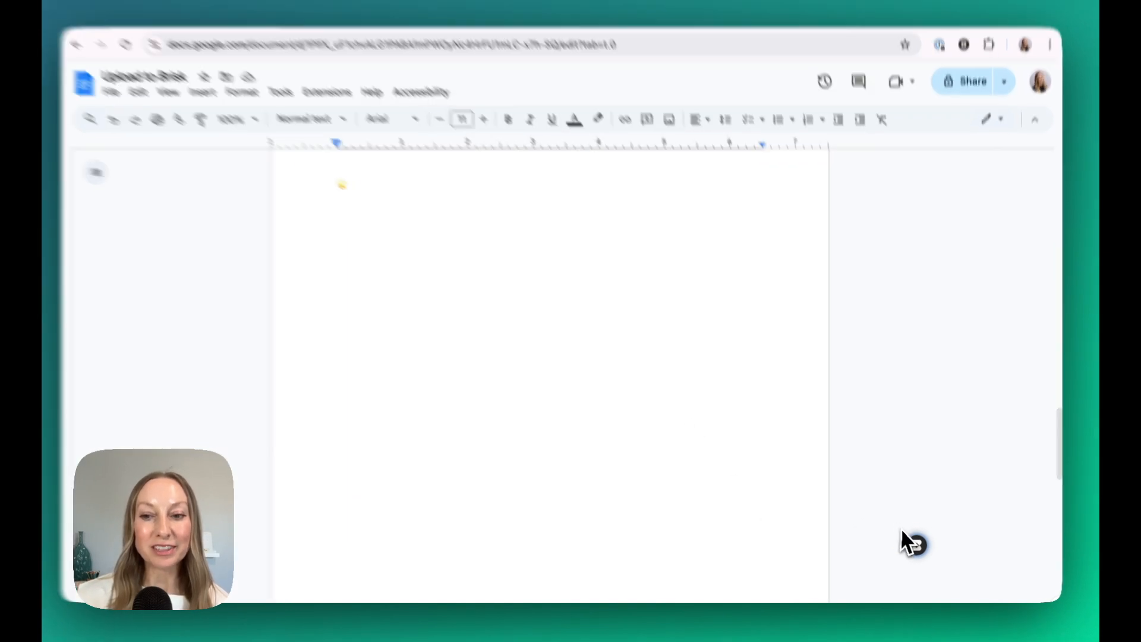
Upload the student work photo image5.jpeg from the Upload Resources folder to Brisk as an image source.
{"action": "left_click", "coordinate": [915, 544]}
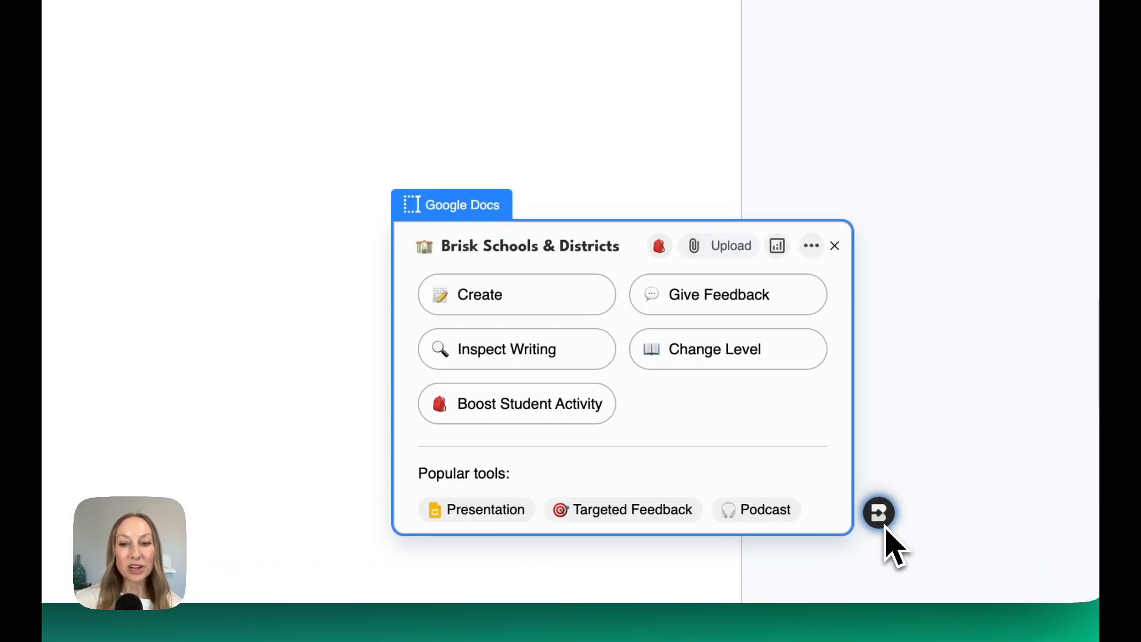
{"action": "left_click", "coordinate": [738, 255]}
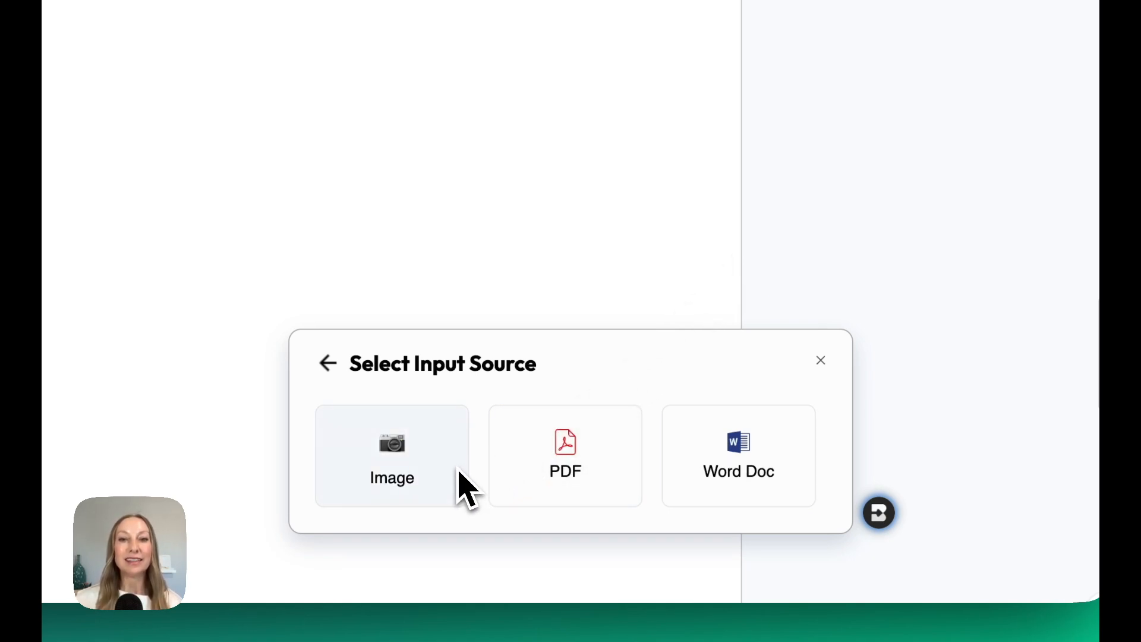
{"action": "left_click", "coordinate": [424, 481]}
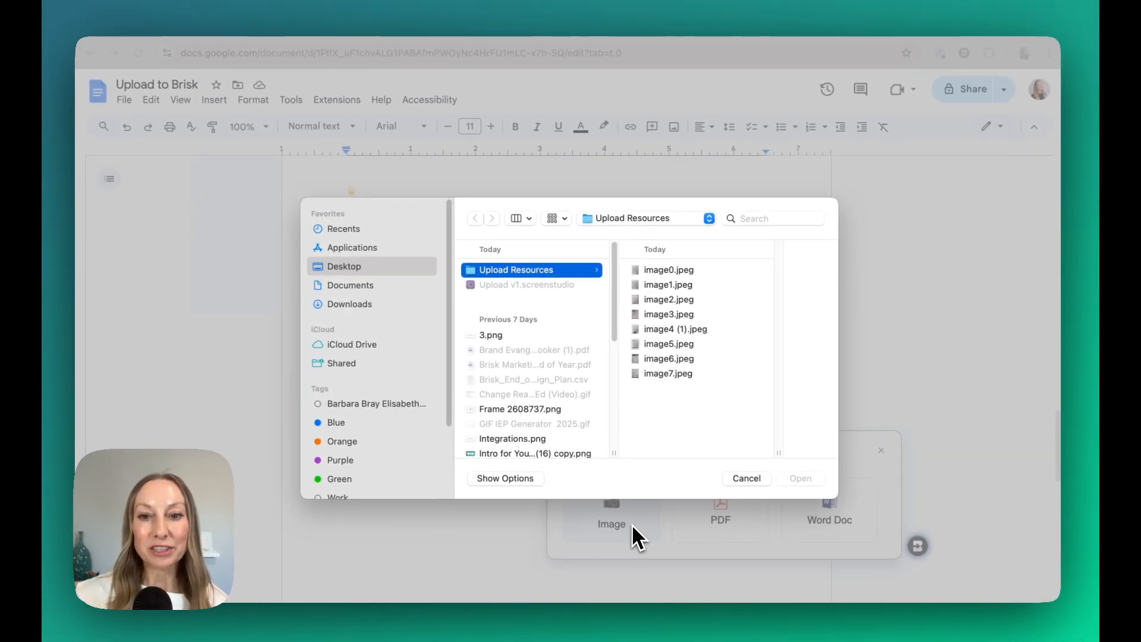
{"action": "left_click", "coordinate": [679, 343]}
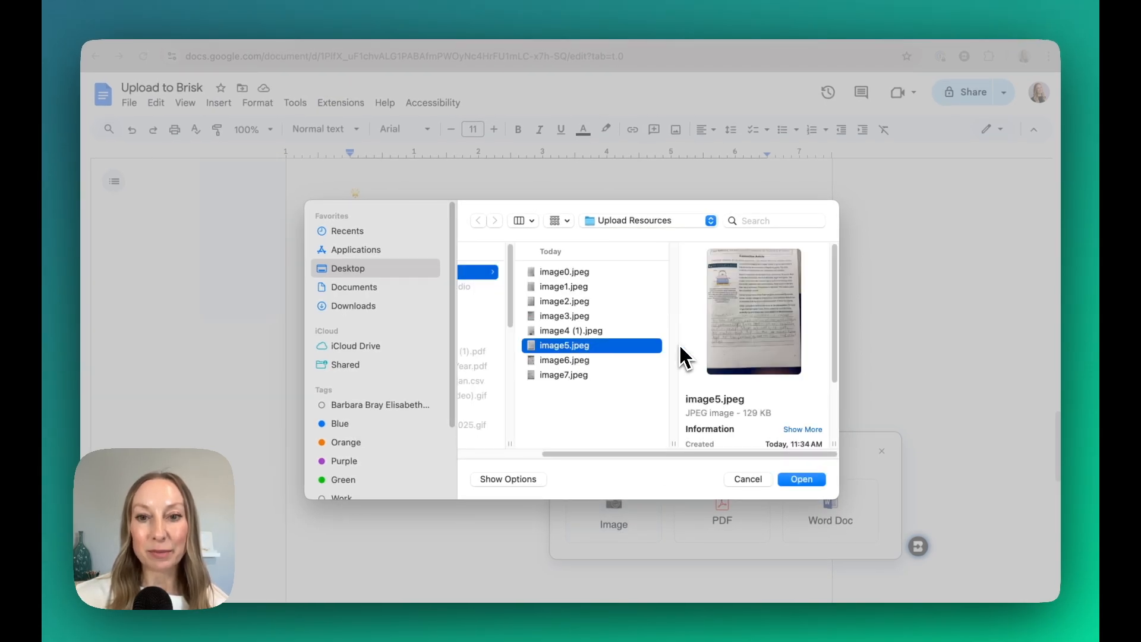
{"action": "left_click", "coordinate": [800, 480]}
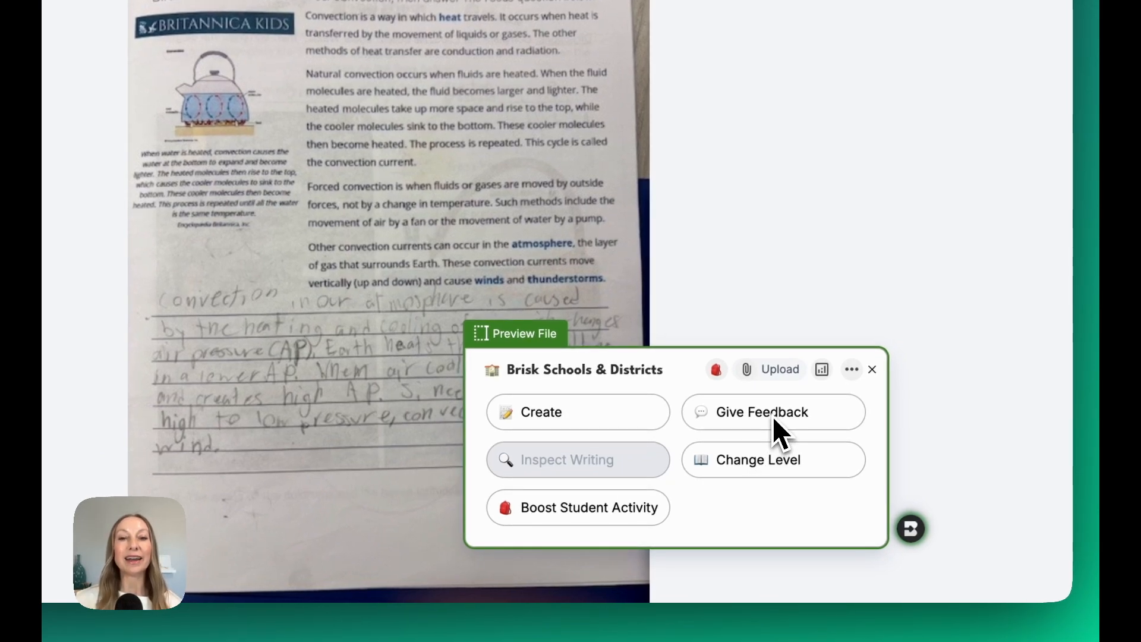
Generate 5th-grade Glow & Grow feedback in English on using text based evidence about convection and the movement of air gasses, and copy all of it.
{"action": "left_click", "coordinate": [772, 416]}
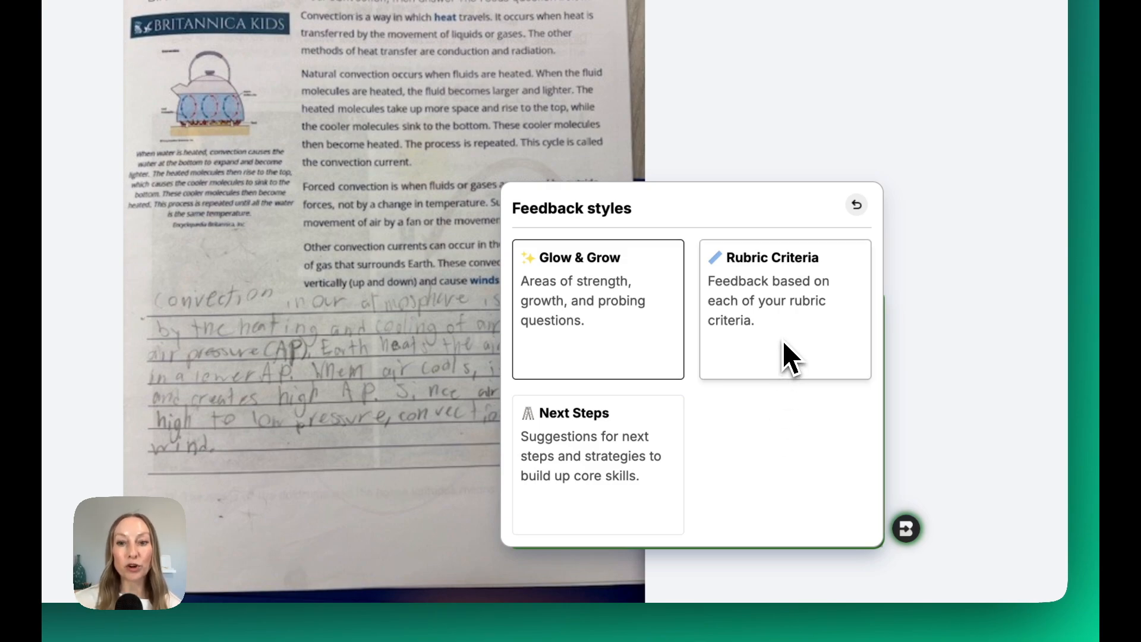
{"action": "left_click", "coordinate": [601, 295]}
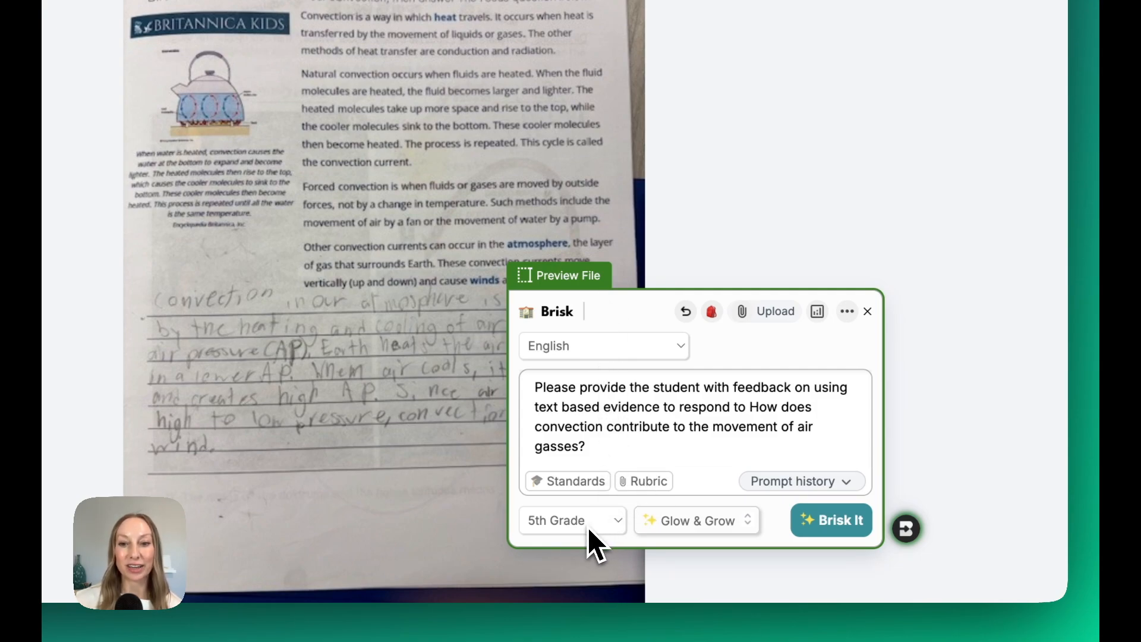
{"action": "left_click", "coordinate": [625, 352]}
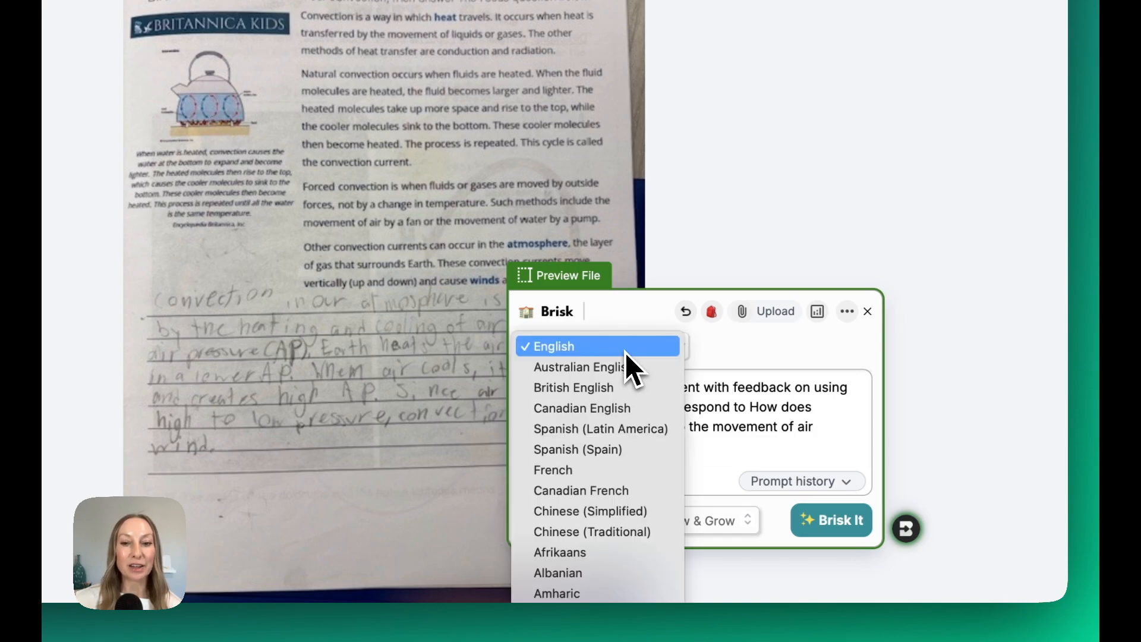
{"action": "left_click", "coordinate": [789, 407]}
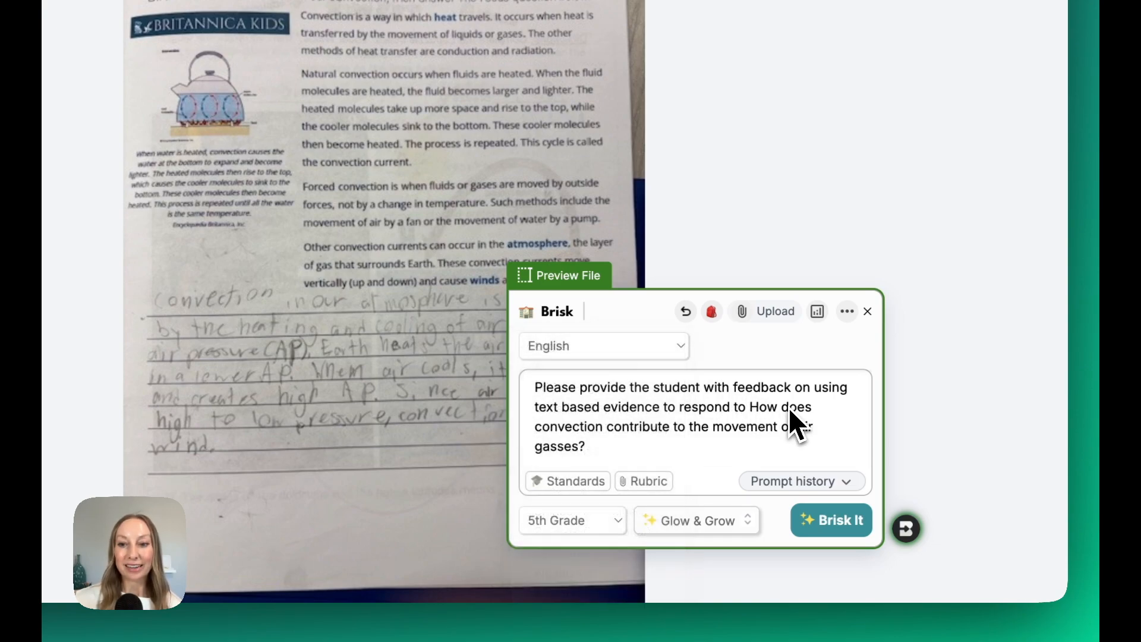
{"action": "left_click", "coordinate": [839, 528]}
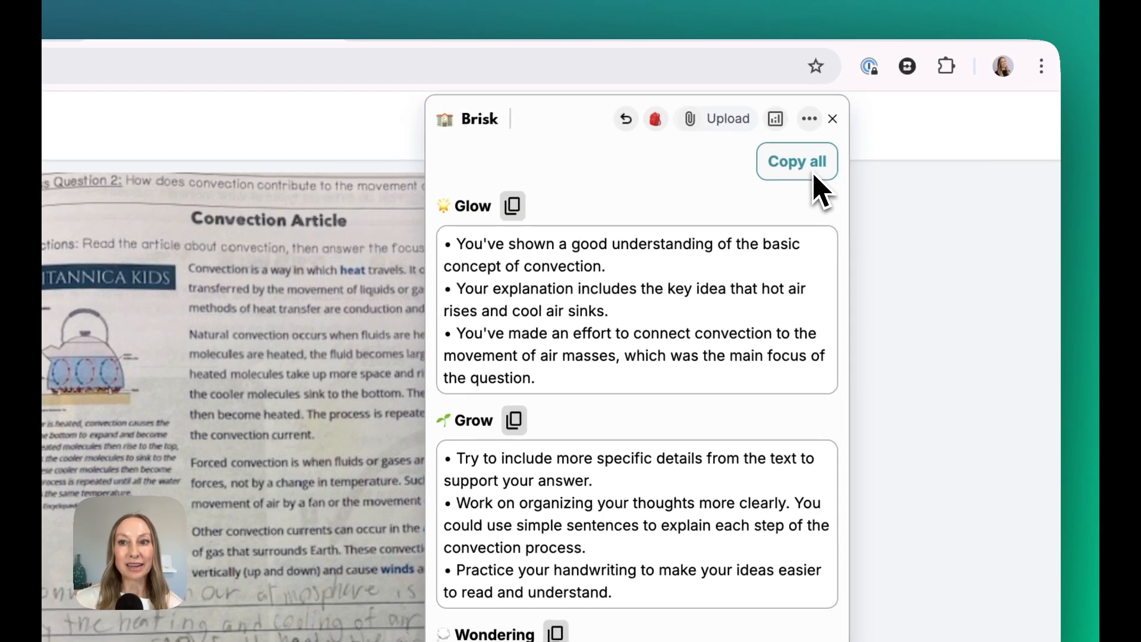
{"action": "left_click", "coordinate": [814, 176]}
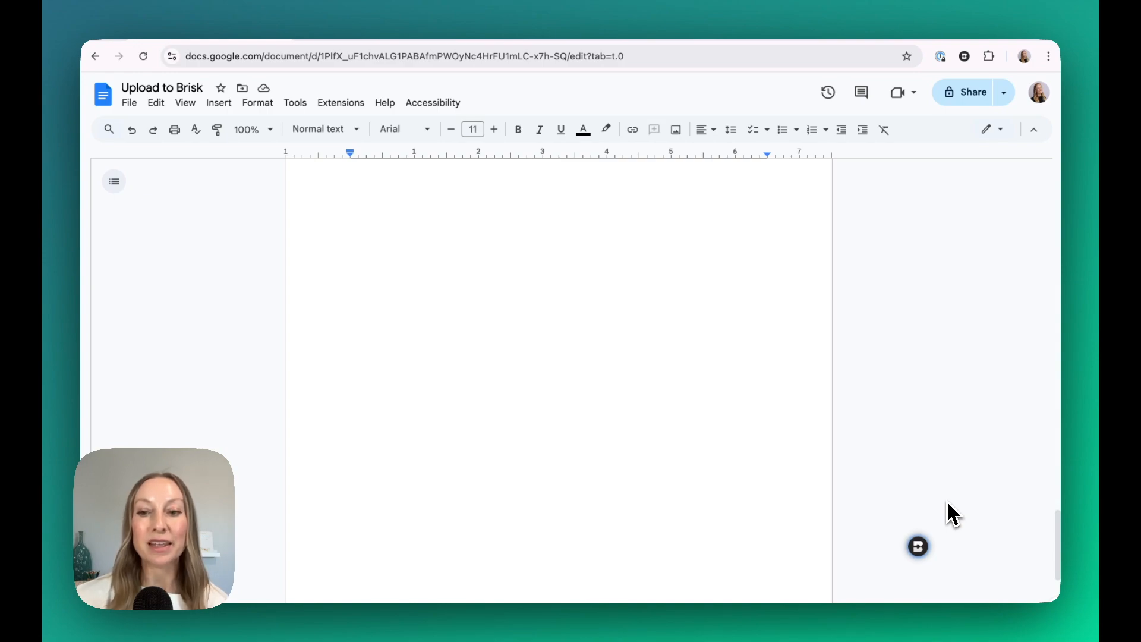
From the Upload to Brisk document, upload image7.jpeg to Brisk as an image source.
{"action": "left_click", "coordinate": [918, 545]}
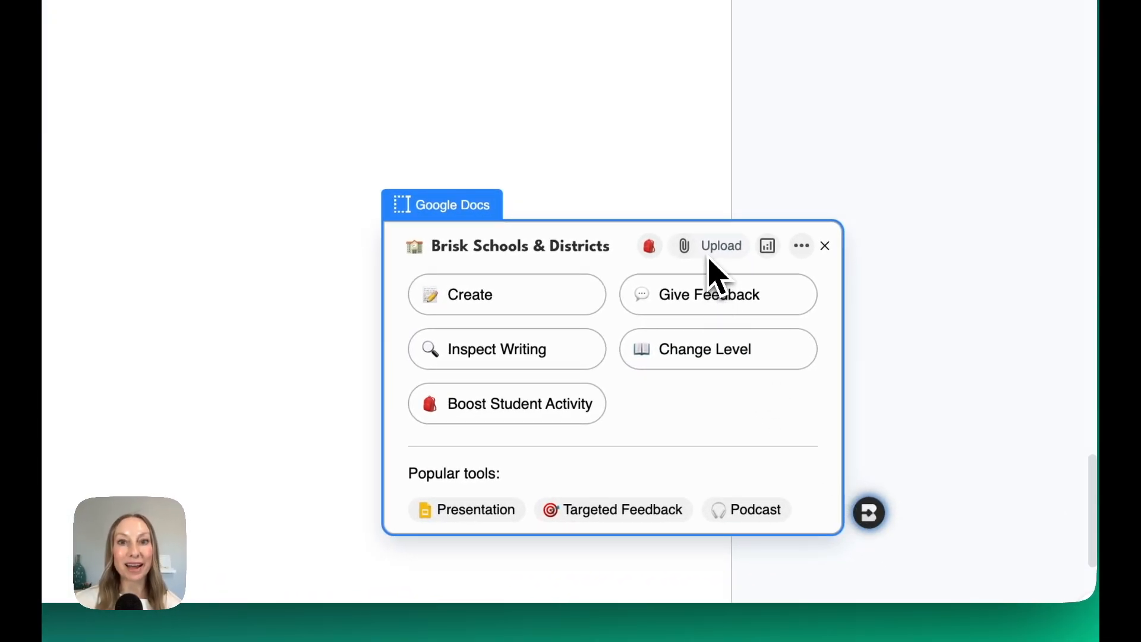
{"action": "left_click", "coordinate": [710, 254]}
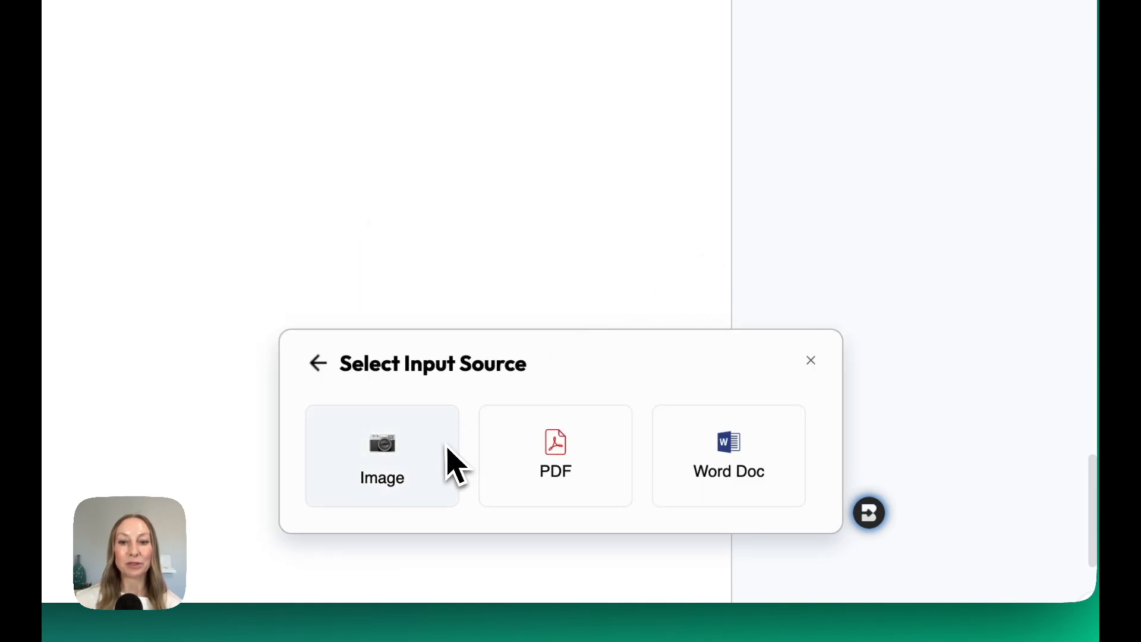
{"action": "left_click", "coordinate": [447, 455]}
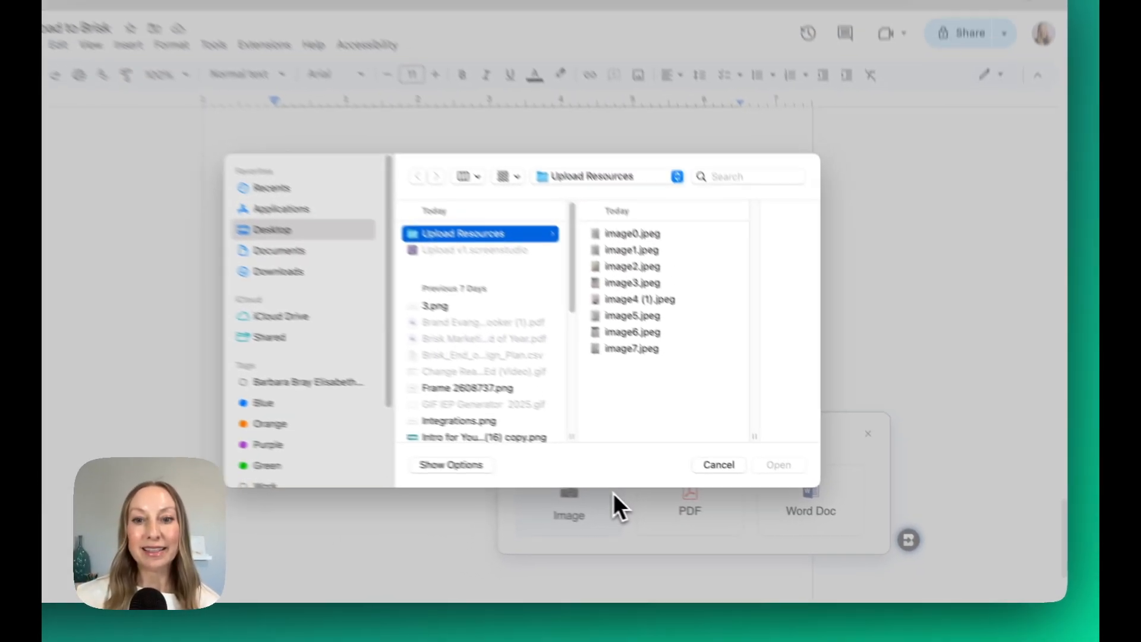
{"action": "left_click", "coordinate": [692, 378]}
{"action": "left_click", "coordinate": [799, 481]}
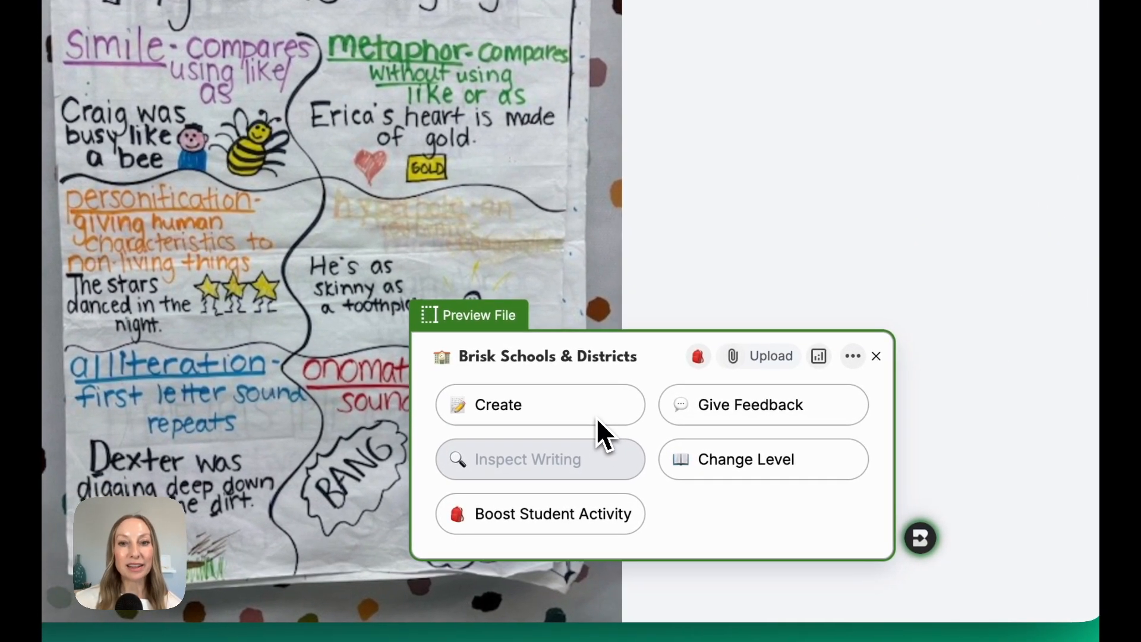
Create a 4-5 minute, 6th grade English podcast with the prompt "Create an educational podcast about this file" and review its transcript.
{"action": "left_click", "coordinate": [596, 419]}
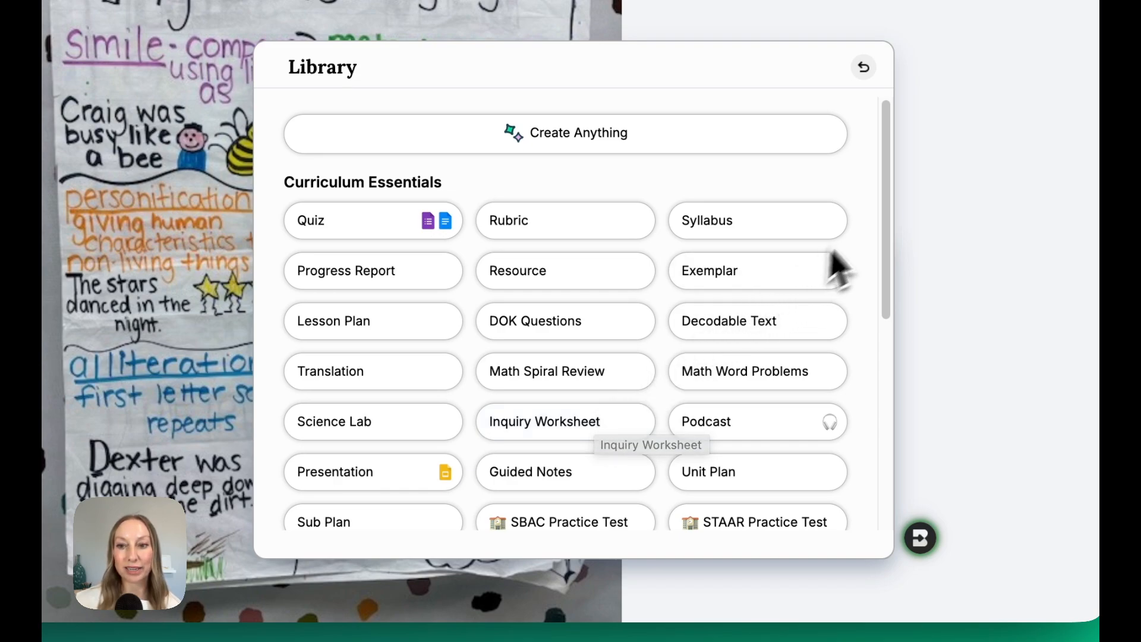
{"action": "mouse_move", "coordinate": [886, 217]}
{"action": "left_mouse_down"}
{"action": "mouse_move", "coordinate": [877, 437]}
{"action": "mouse_move", "coordinate": [875, 228]}
{"action": "left_mouse_up"}
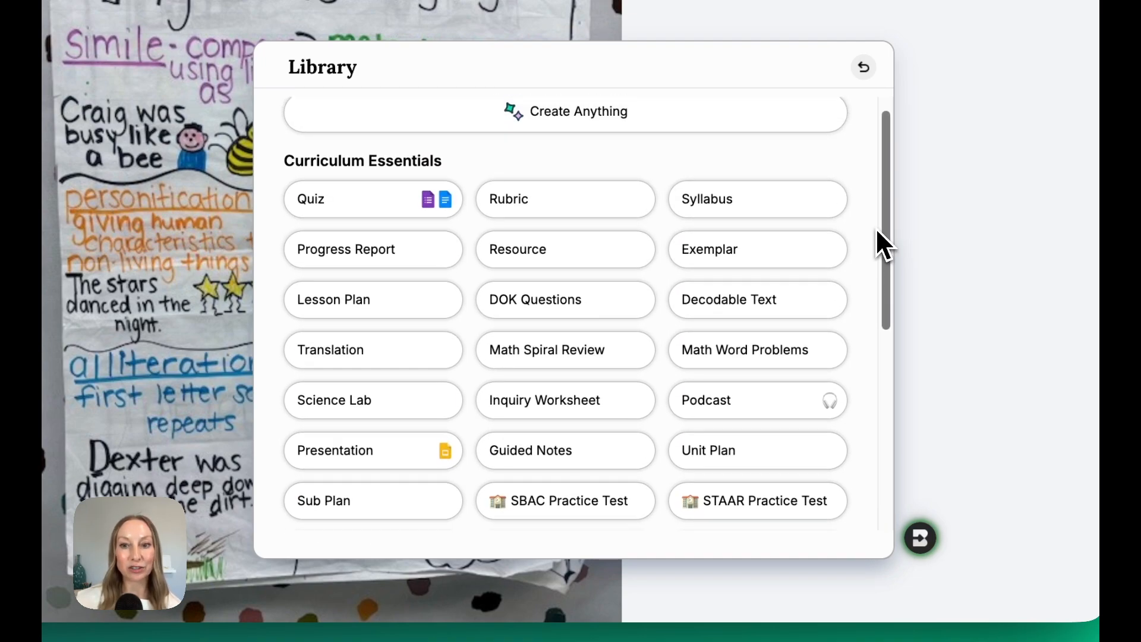
{"action": "left_click", "coordinate": [777, 413]}
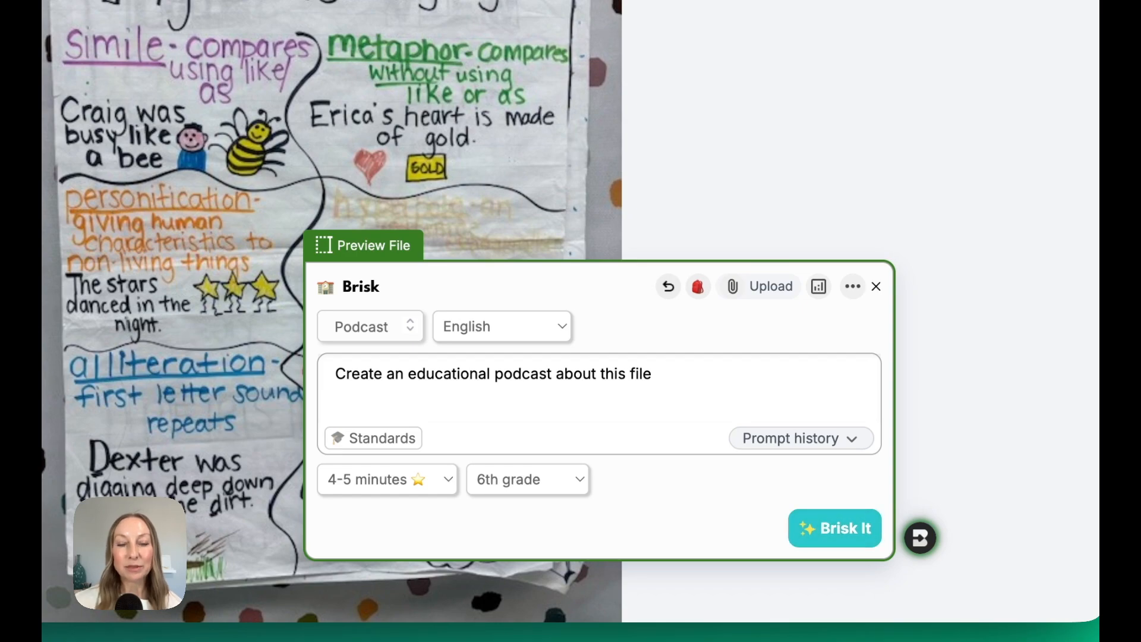
{"action": "left_click", "coordinate": [834, 528]}
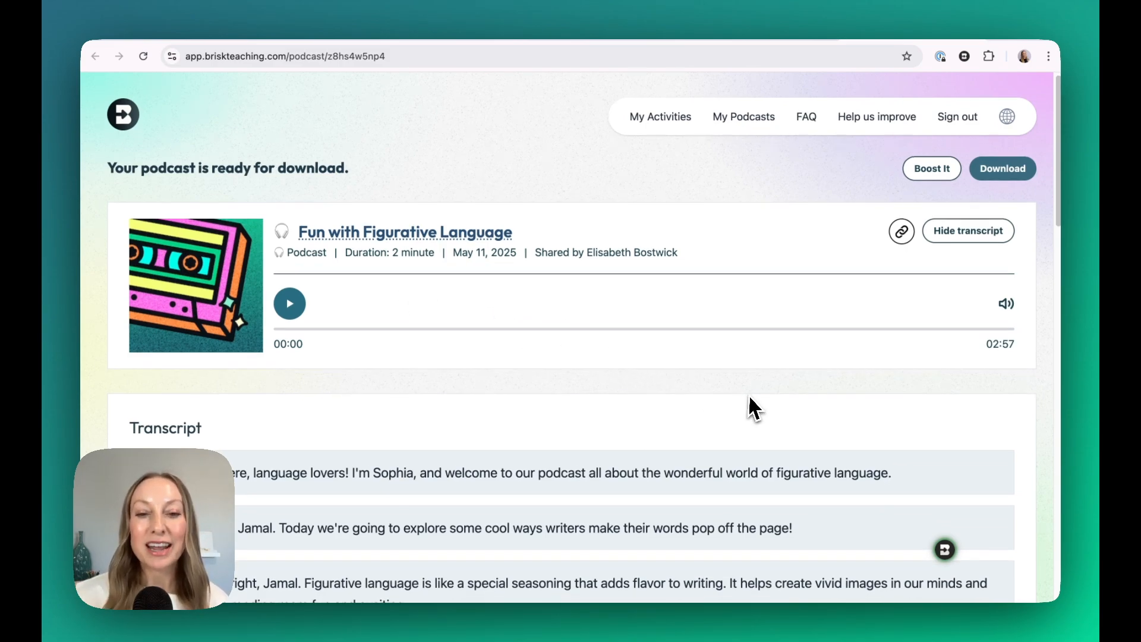
{"action": "scroll", "coordinate": [749, 399], "scroll_direction": "down", "scroll_amount": 3}
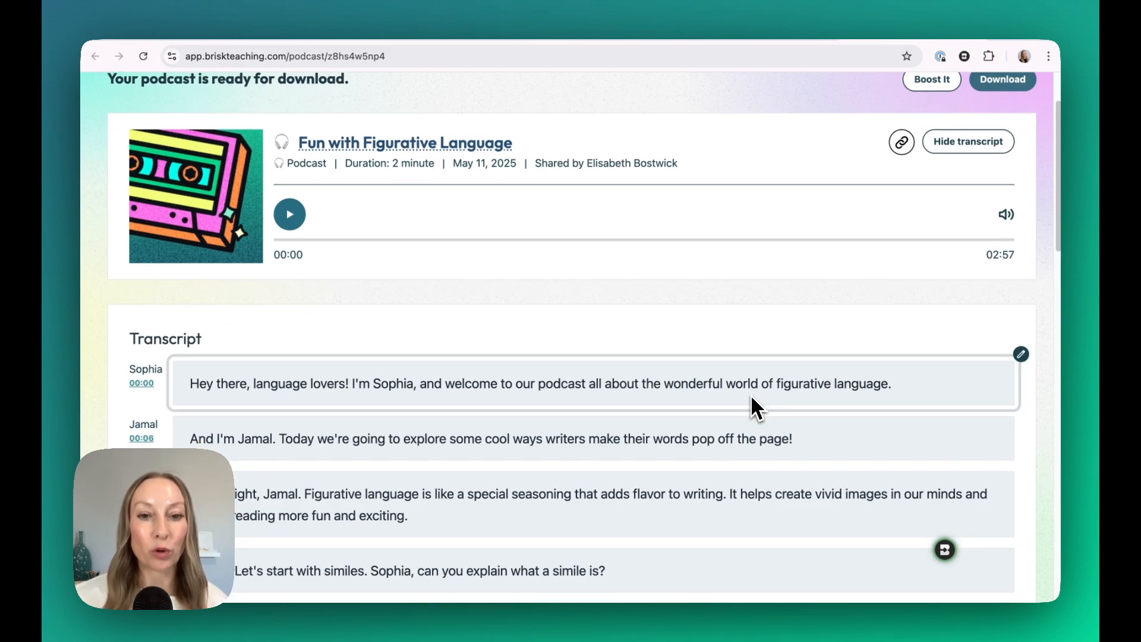
{"action": "scroll", "coordinate": [751, 394], "scroll_direction": "down", "scroll_amount": 9}
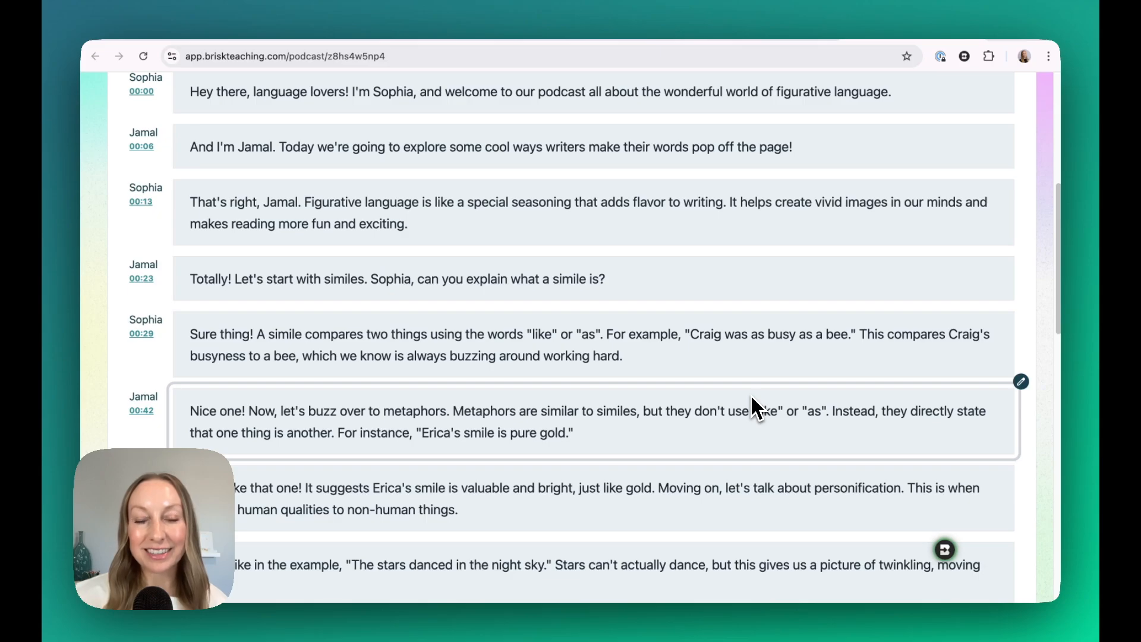
{"action": "scroll", "coordinate": [751, 397], "scroll_direction": "up", "scroll_amount": 8}
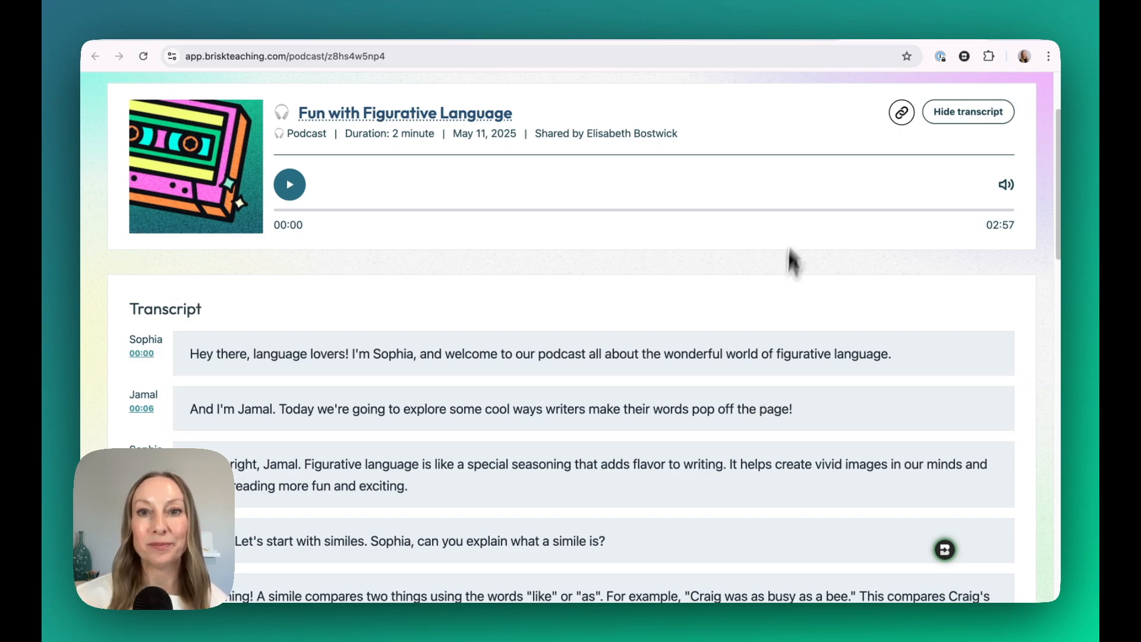
Use Create Anything on the poster for a 6th-grade Google Doc: "Create a hands on learning experience that will be memorable for students to learn about figurative language.".
{"action": "left_click", "coordinate": [535, 111]}
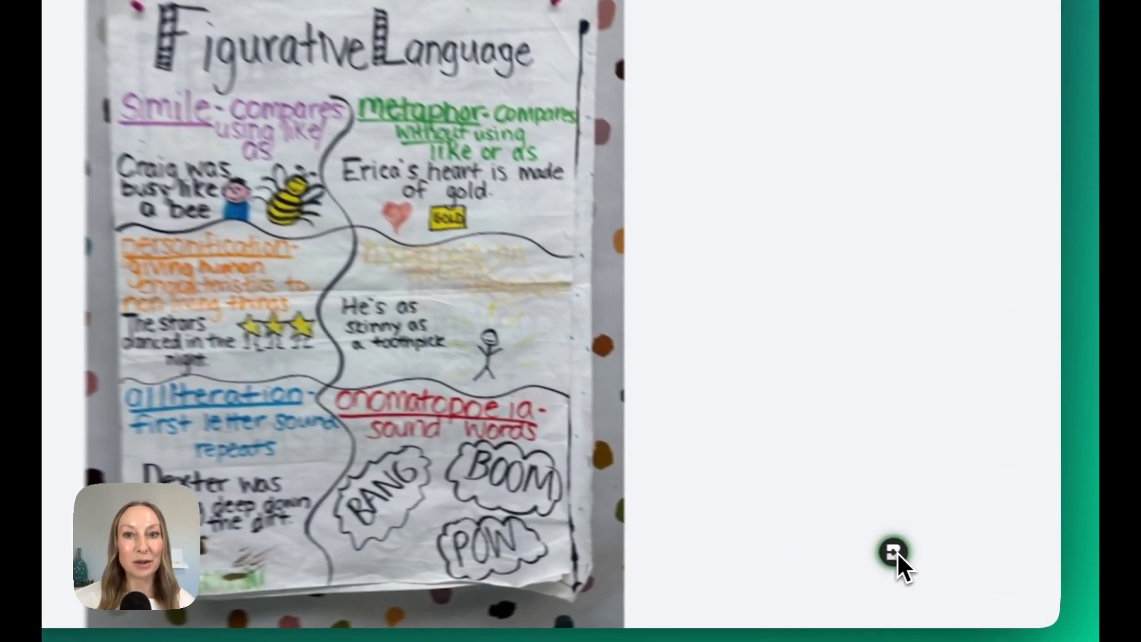
{"action": "left_click", "coordinate": [894, 554]}
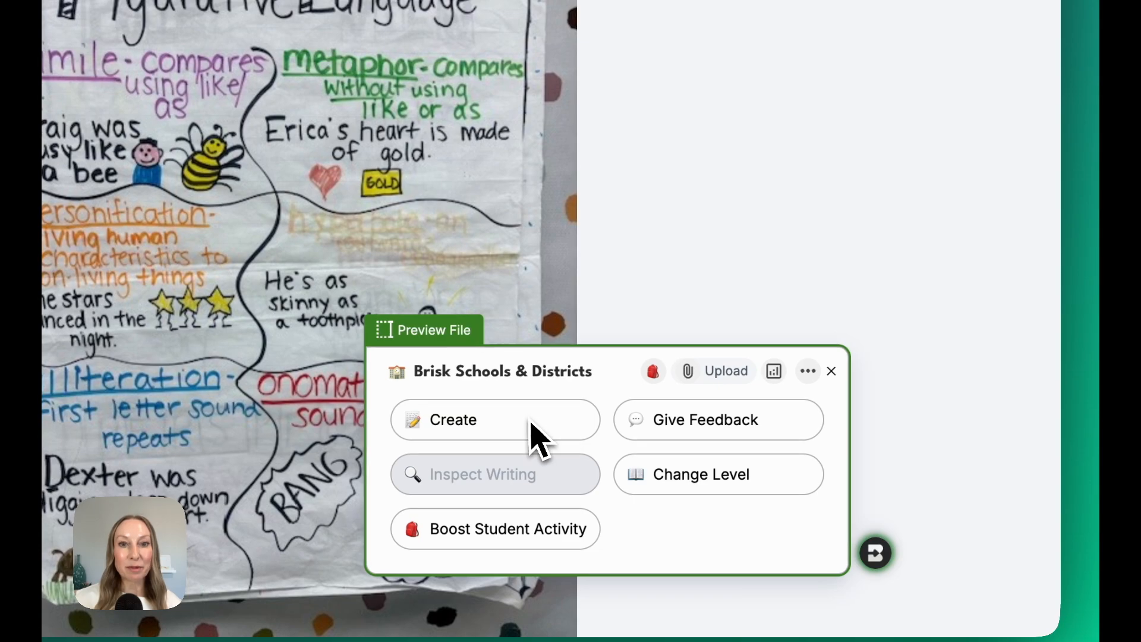
{"action": "left_click", "coordinate": [535, 441]}
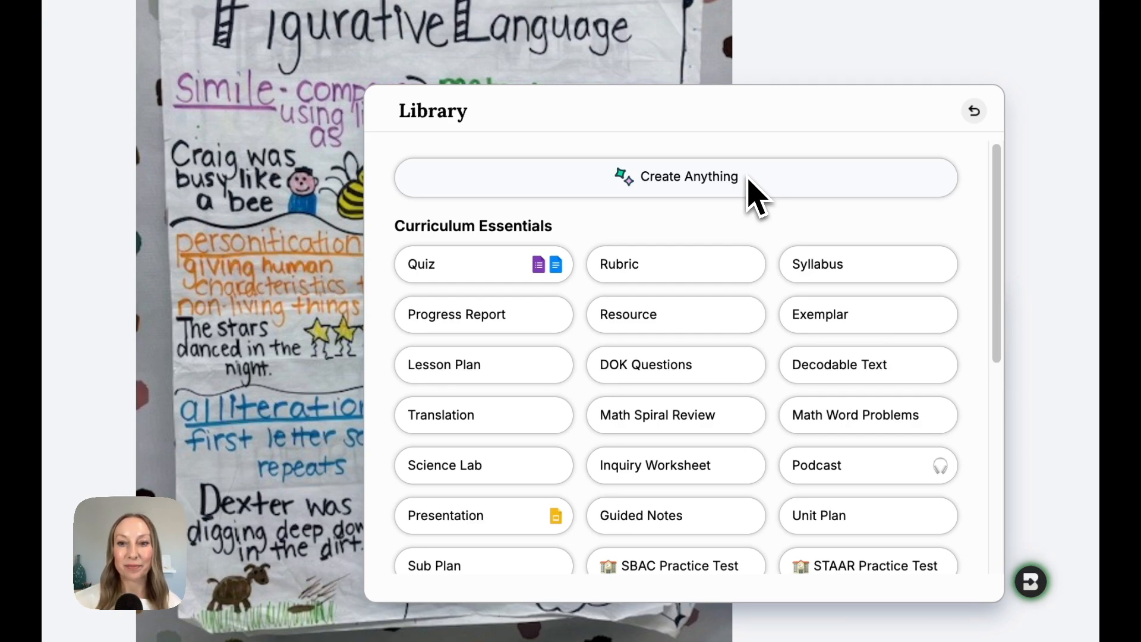
{"action": "left_click", "coordinate": [750, 178]}
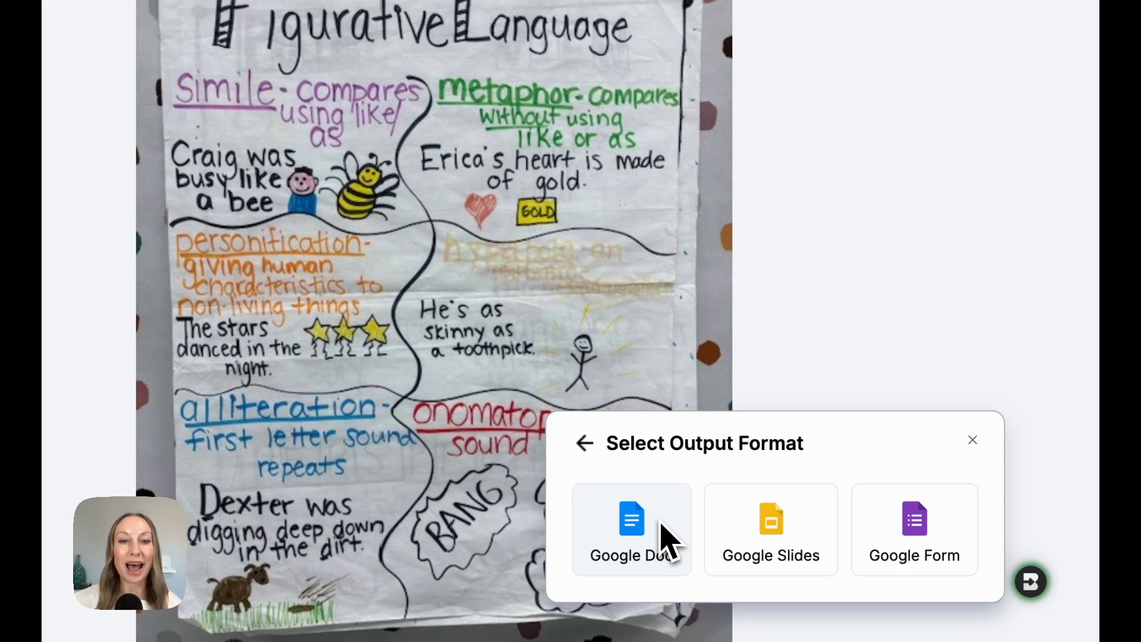
{"action": "left_click", "coordinate": [647, 529]}
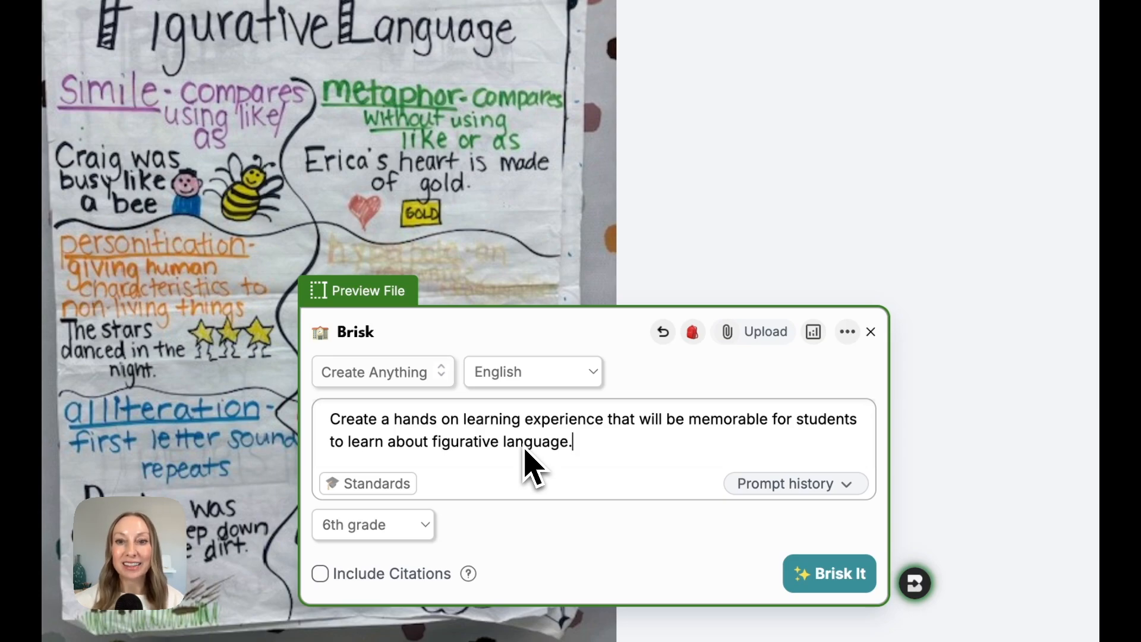
{"action": "left_click", "coordinate": [829, 573]}
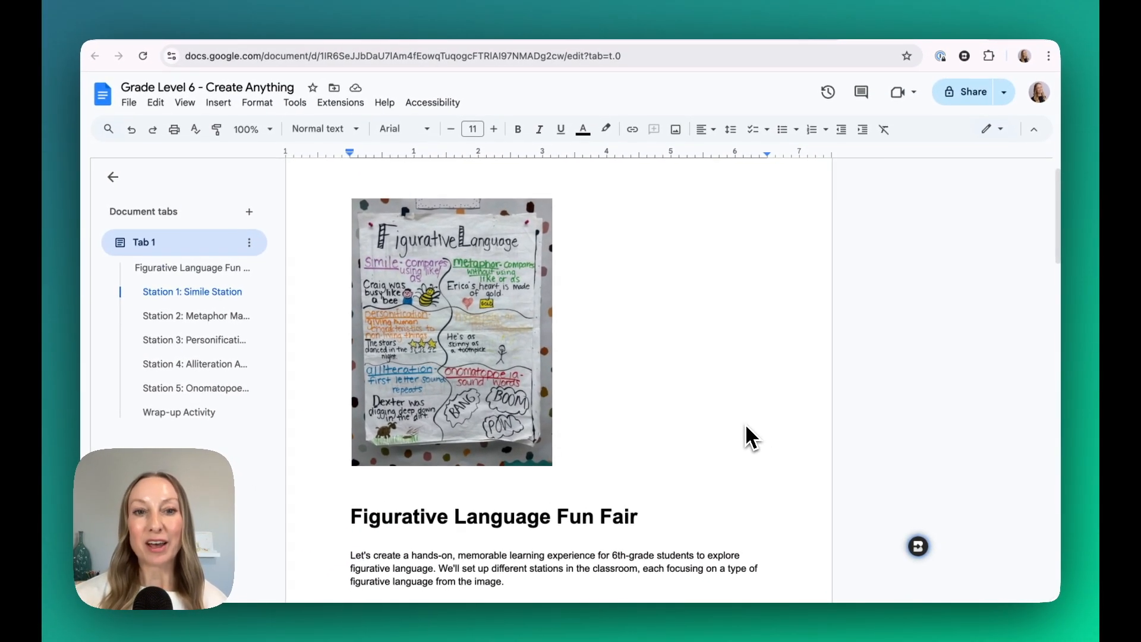
Examine the generated Figurative Language Fun Fair document, from the inserted poster image through the activity descriptions for each station.
{"action": "scroll", "coordinate": [750, 436], "scroll_direction": "down", "scroll_amount": 1}
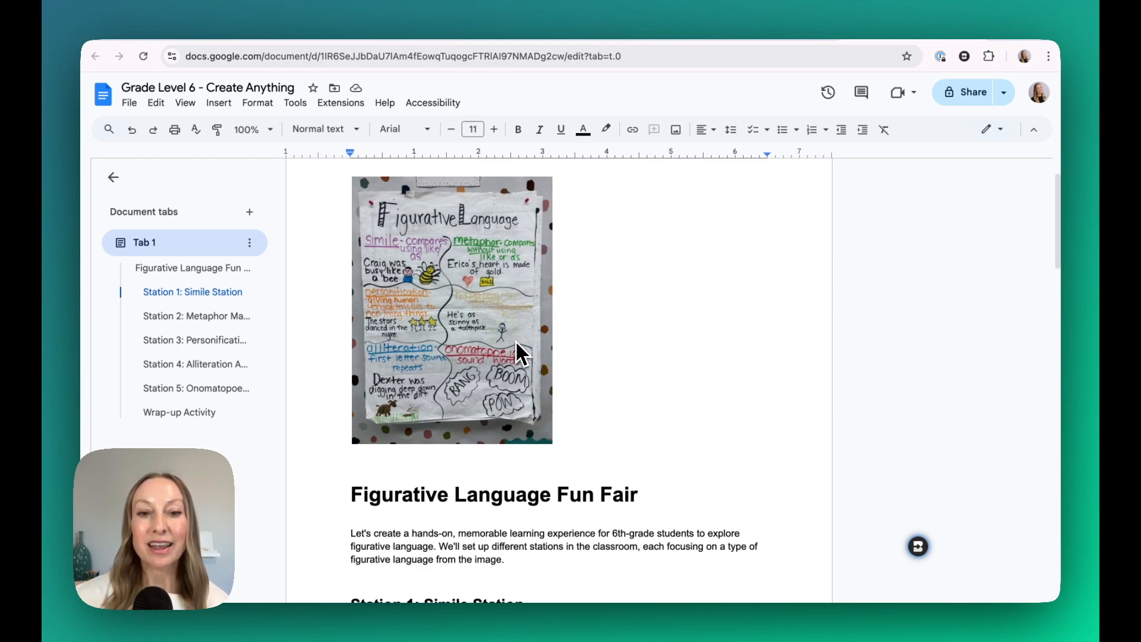
{"action": "scroll", "coordinate": [558, 360], "scroll_direction": "down", "scroll_amount": 4}
{"action": "scroll", "coordinate": [647, 413], "scroll_direction": "down", "scroll_amount": 1}
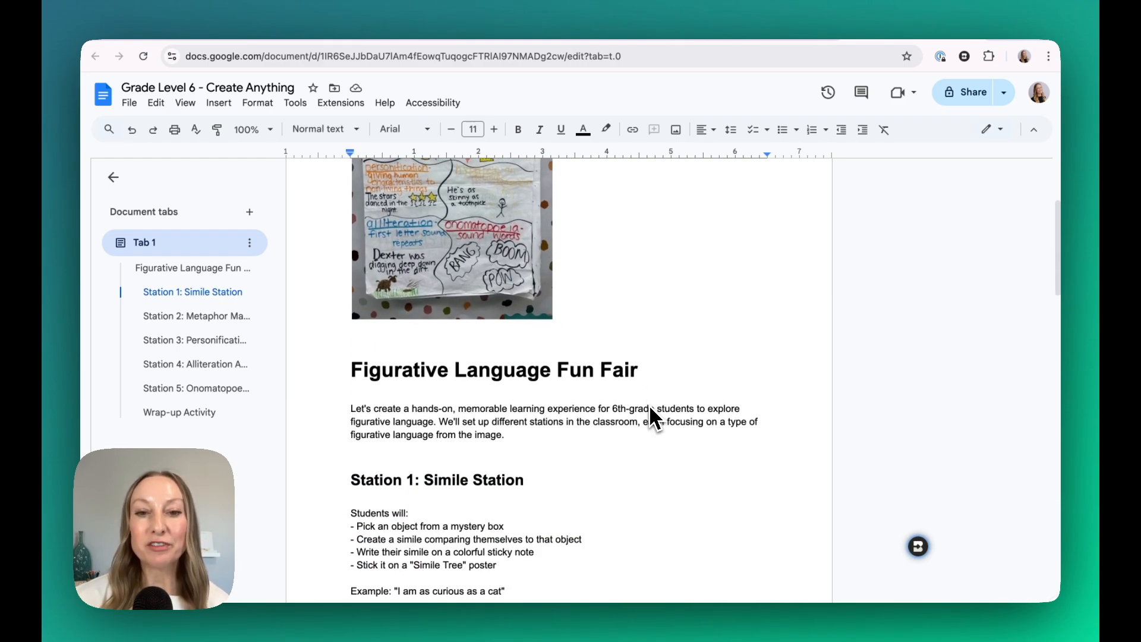
{"action": "scroll", "coordinate": [651, 410], "scroll_direction": "down", "scroll_amount": 5}
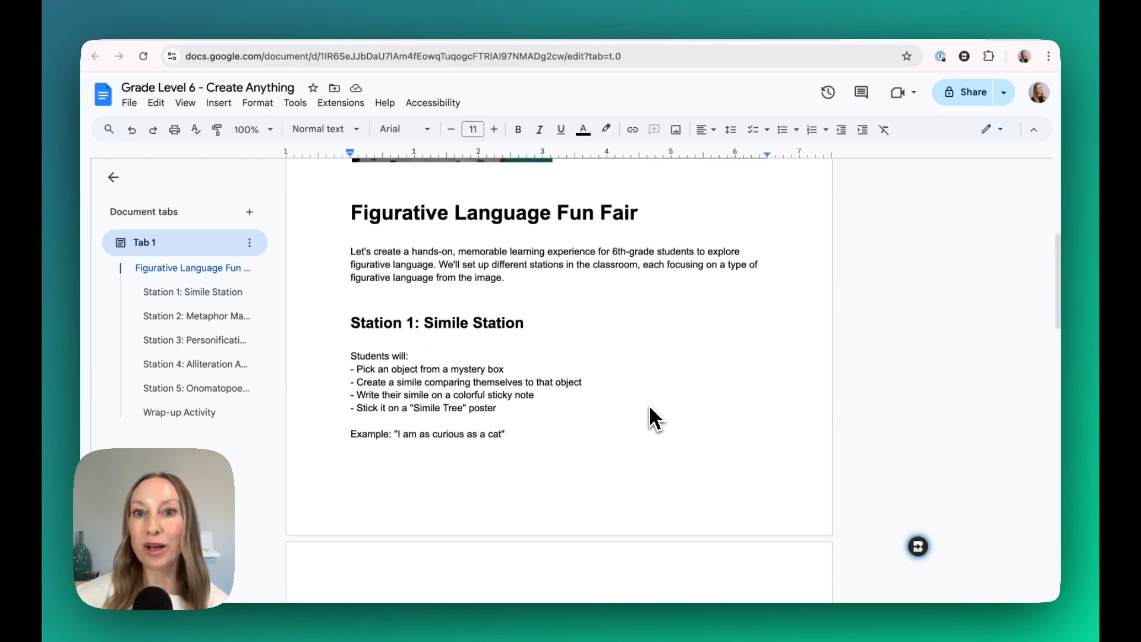
{"action": "scroll", "coordinate": [650, 410], "scroll_direction": "down", "scroll_amount": 9}
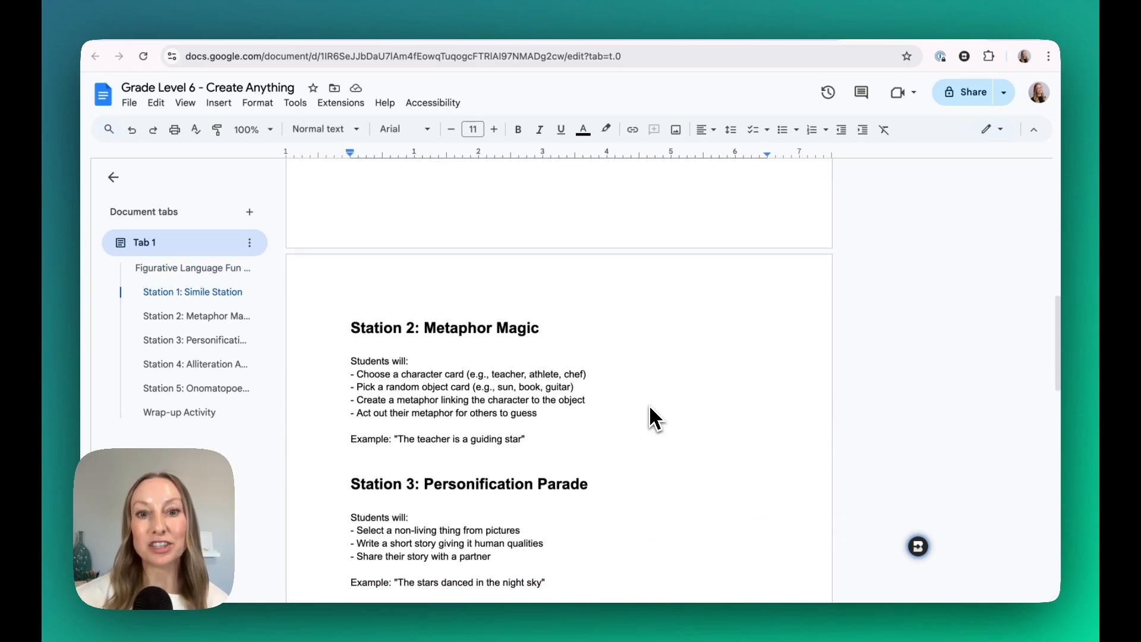
{"action": "scroll", "coordinate": [651, 419], "scroll_direction": "down", "scroll_amount": 4}
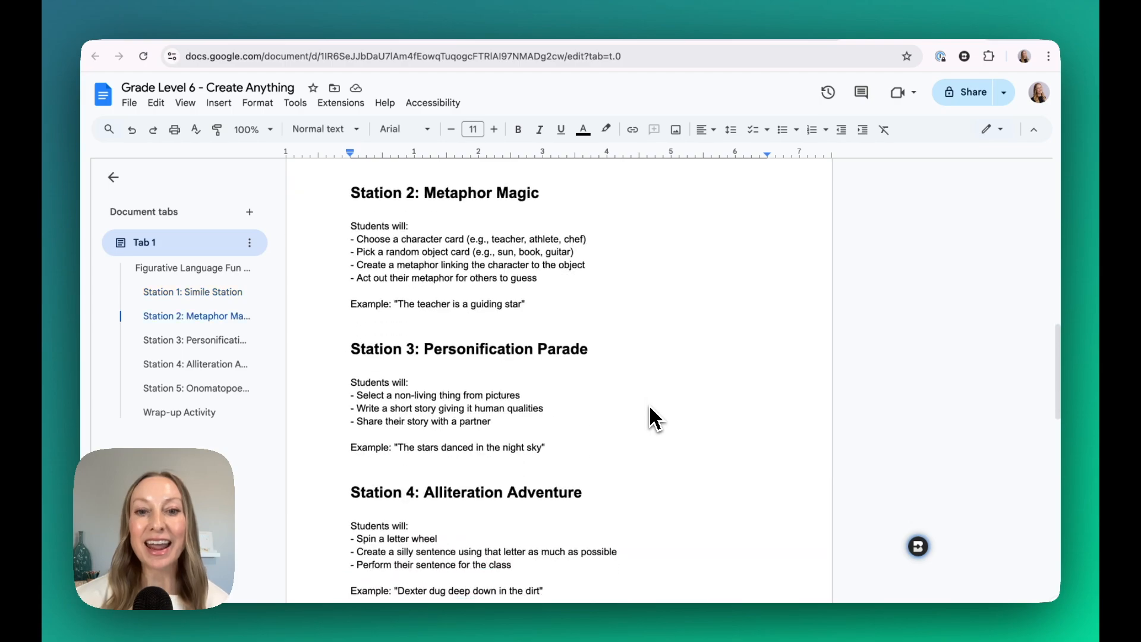
{"action": "scroll", "coordinate": [654, 419], "scroll_direction": "down", "scroll_amount": 2}
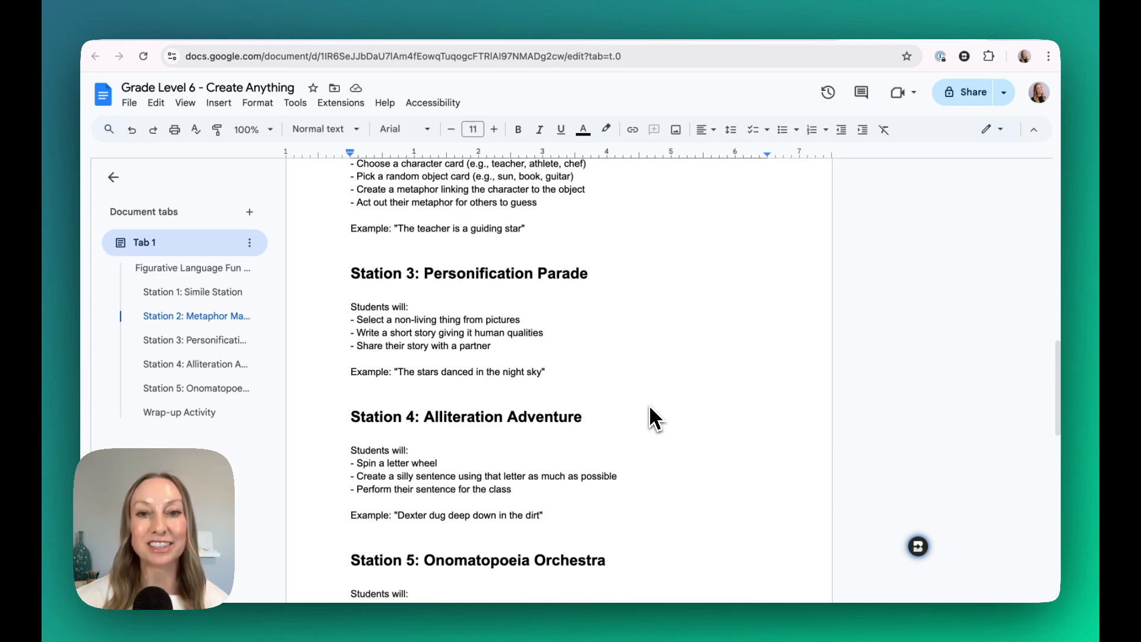
{"action": "scroll", "coordinate": [650, 409], "scroll_direction": "up", "scroll_amount": 1}
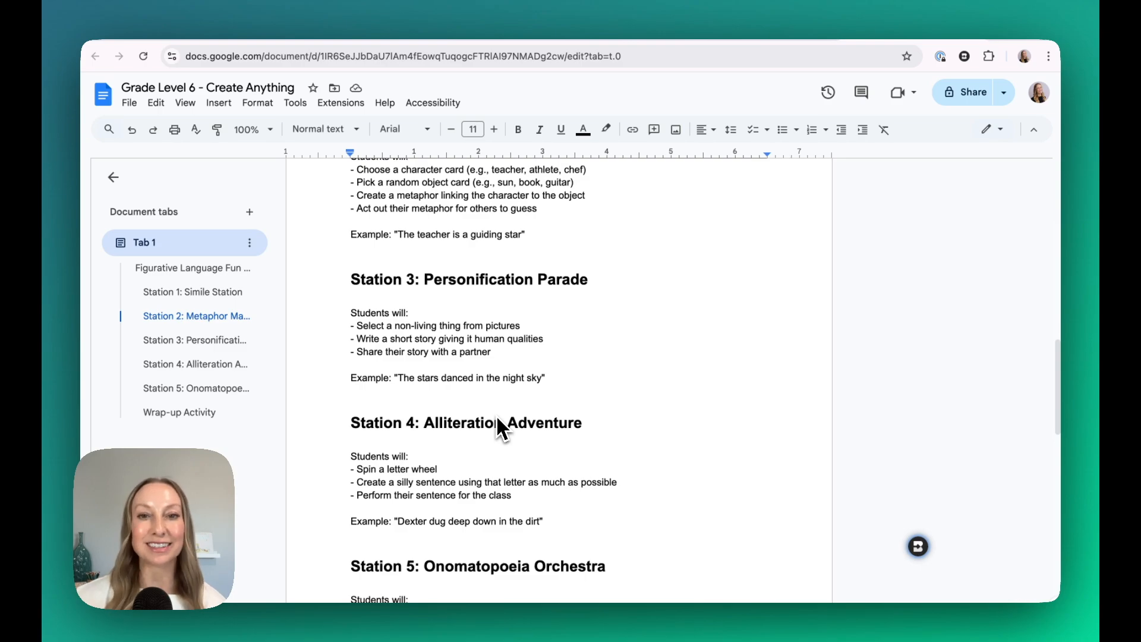
Read the rest of the Figurative Language Fun Fair document, from Station 3 through Station 5 to the Wrap-up Activity.
{"action": "scroll", "coordinate": [498, 420], "scroll_direction": "down", "scroll_amount": 1}
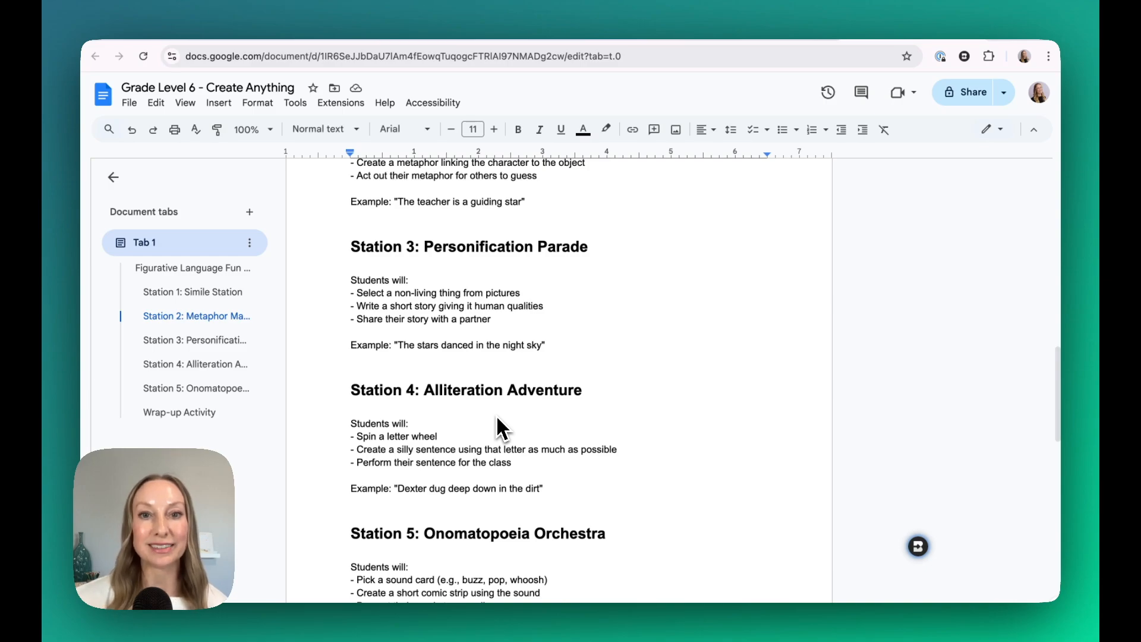
{"action": "scroll", "coordinate": [497, 418], "scroll_direction": "down", "scroll_amount": 5}
{"action": "scroll", "coordinate": [496, 415], "scroll_direction": "down", "scroll_amount": 6}
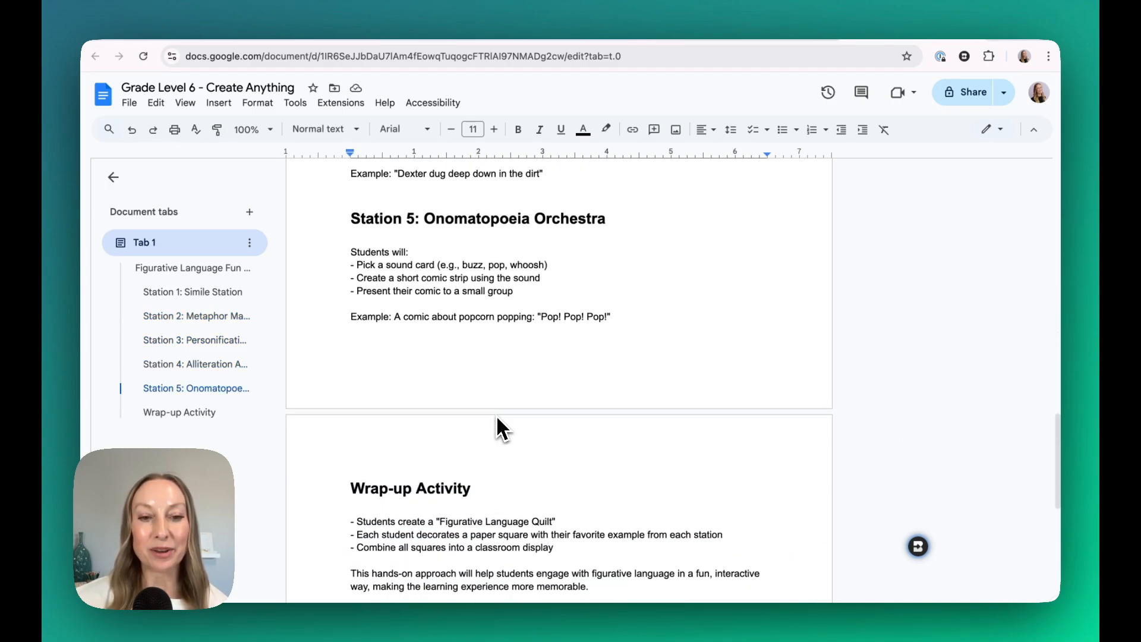
{"action": "scroll", "coordinate": [503, 427], "scroll_direction": "down", "scroll_amount": 2}
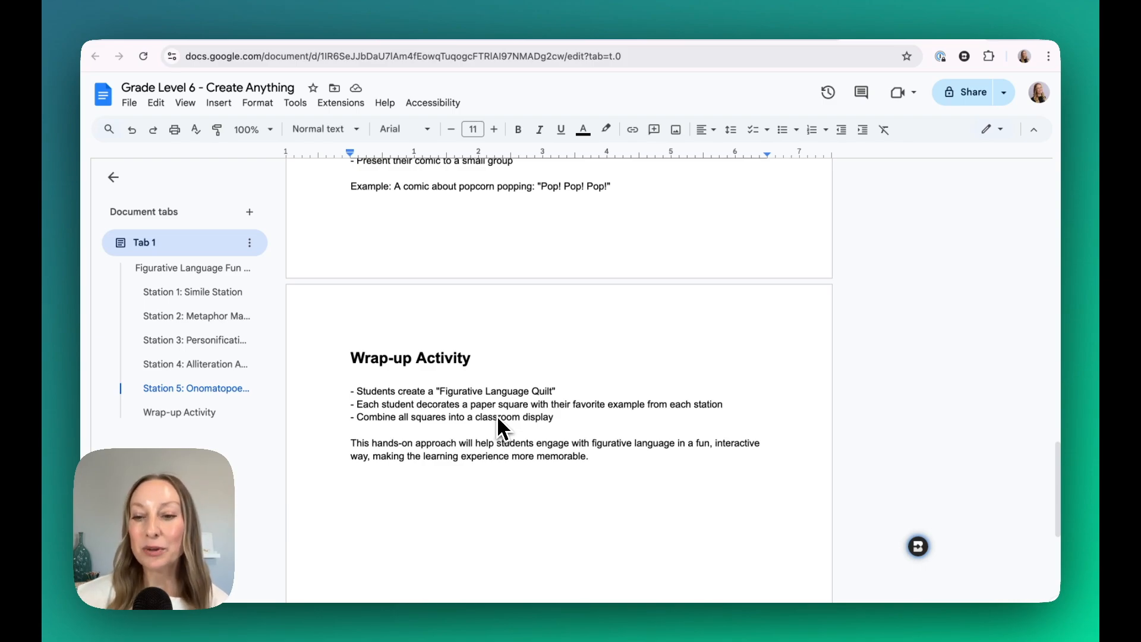
Create a 10-slide, 6th grade English presentation with images and the Aqua theme from the prompt "Create a presentation on Figurative Language using this image.".
{"action": "left_click", "coordinate": [918, 547]}
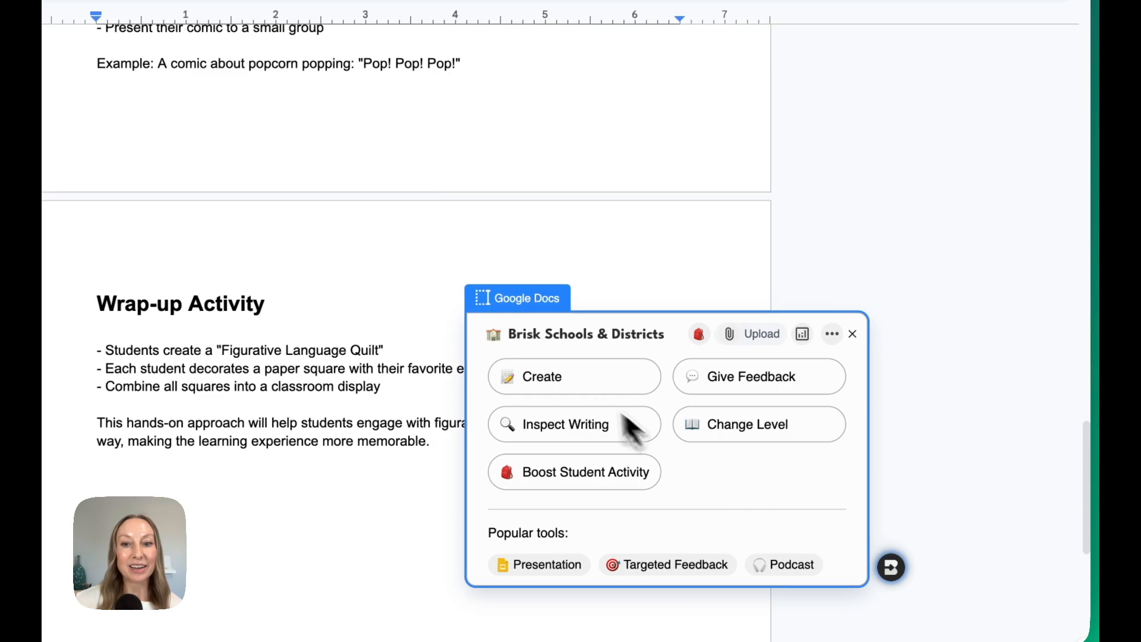
{"action": "left_click", "coordinate": [594, 385]}
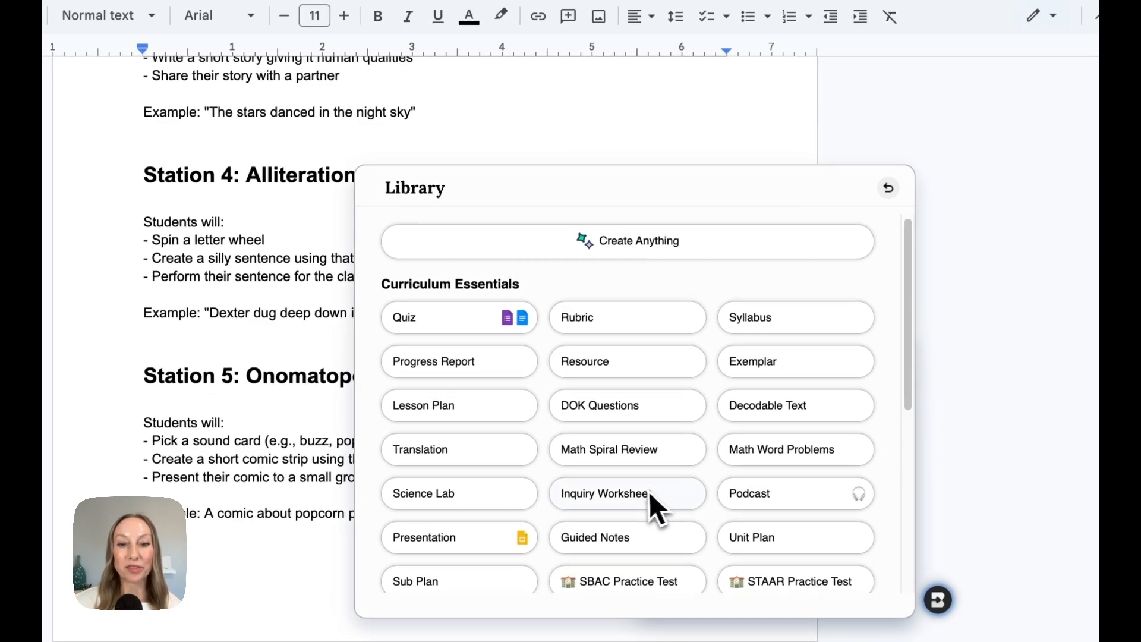
{"action": "scroll", "coordinate": [595, 505], "scroll_direction": "down", "scroll_amount": 1}
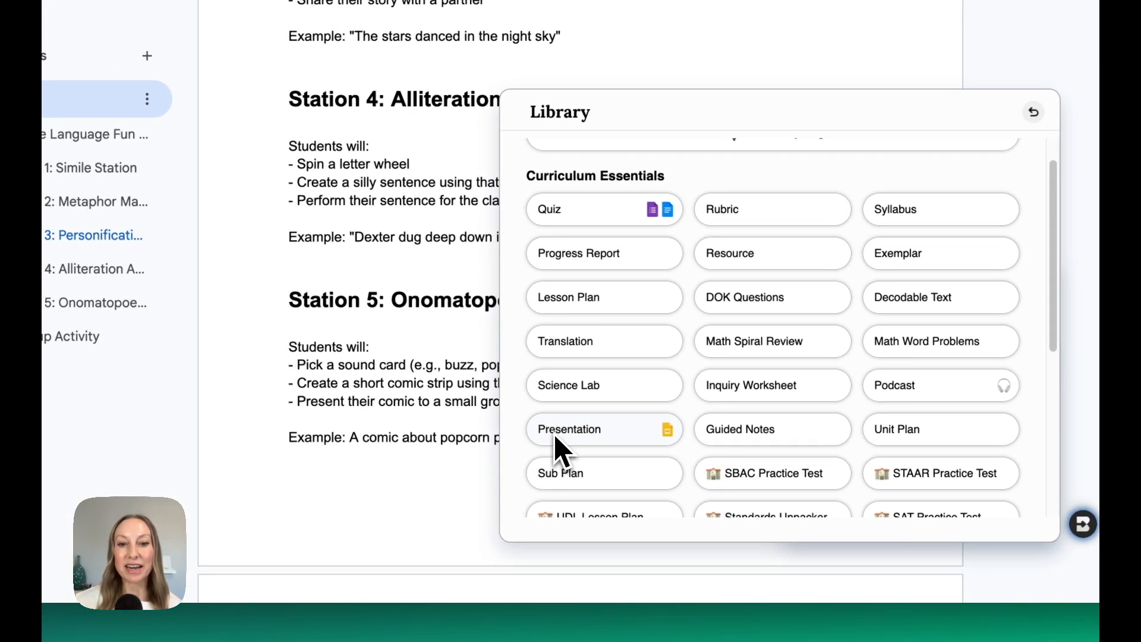
{"action": "left_click", "coordinate": [556, 435]}
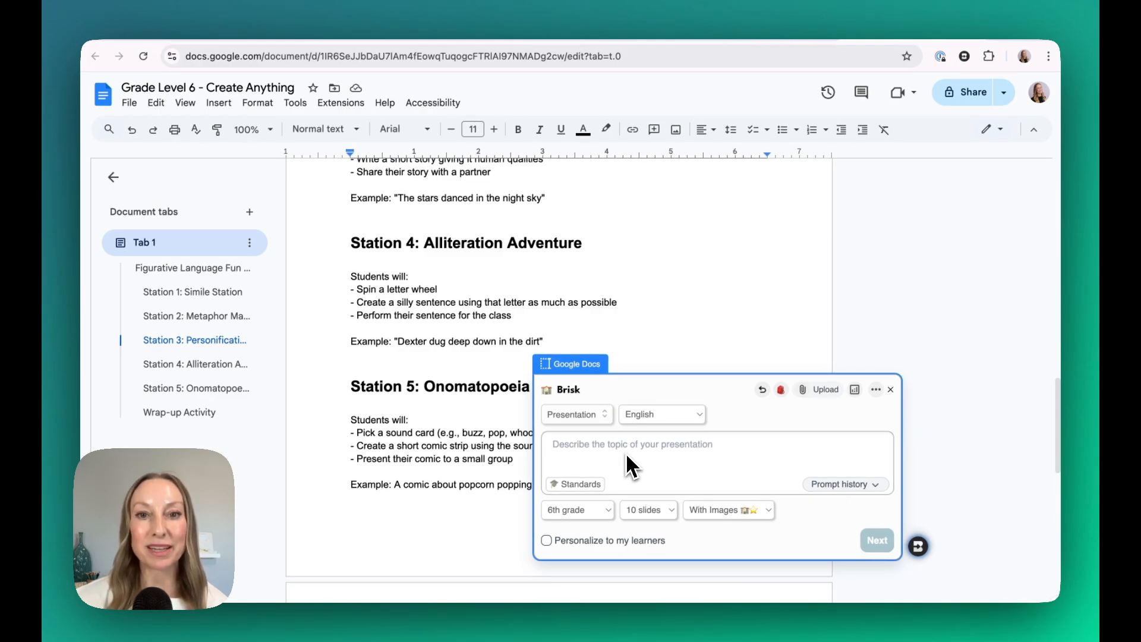
{"action": "type", "text": "Create a presentation on Figurative Language using this image."}
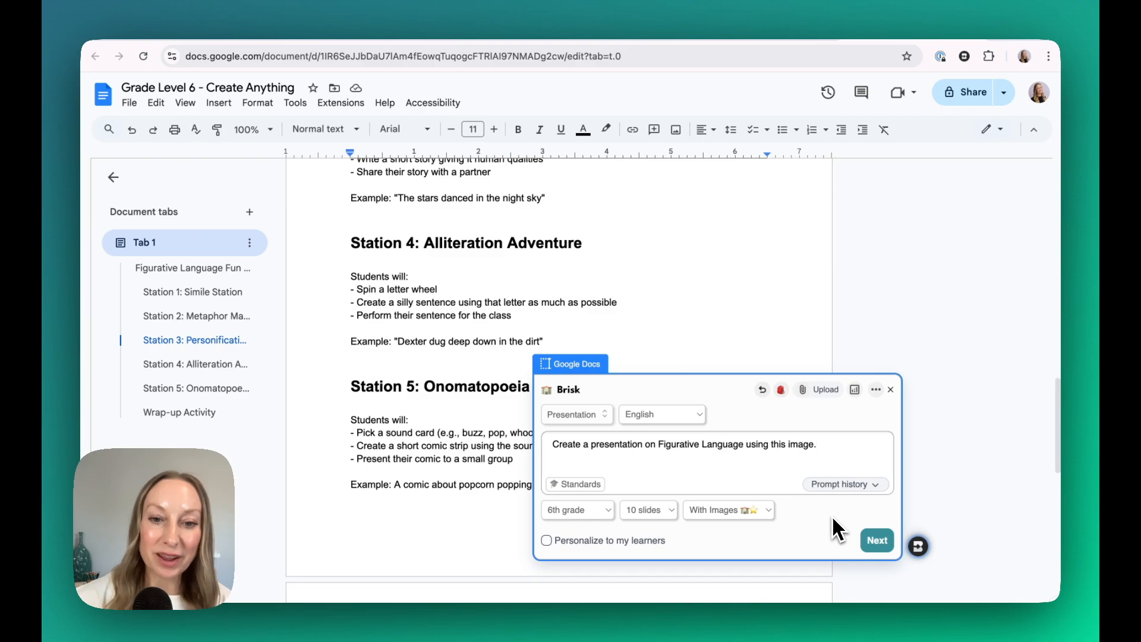
{"action": "left_click", "coordinate": [872, 542]}
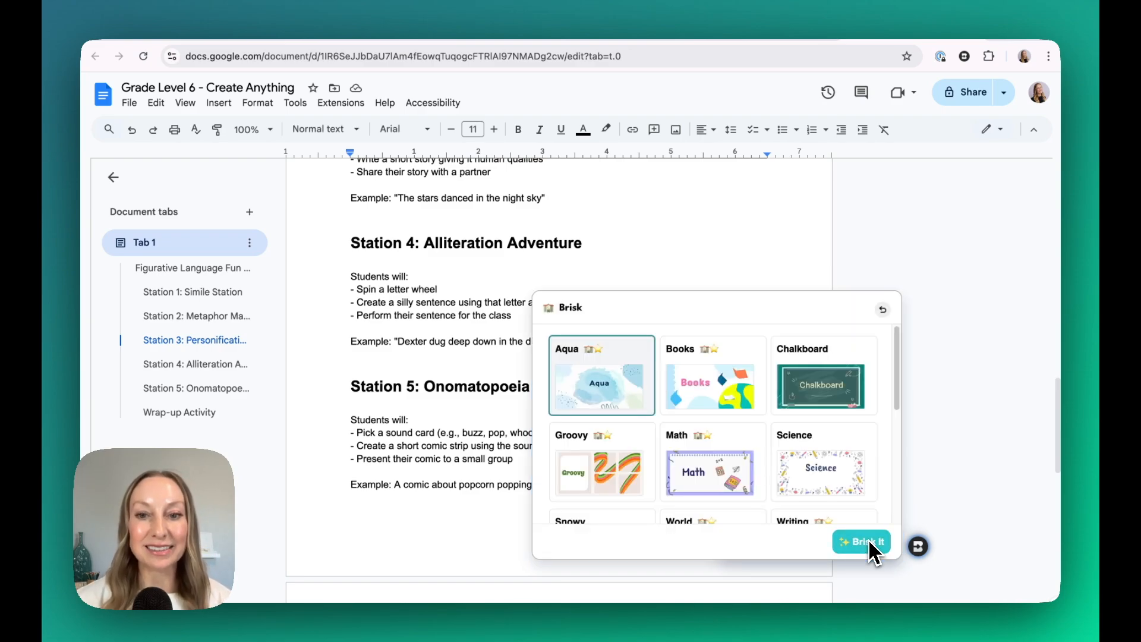
{"action": "left_click", "coordinate": [868, 548]}
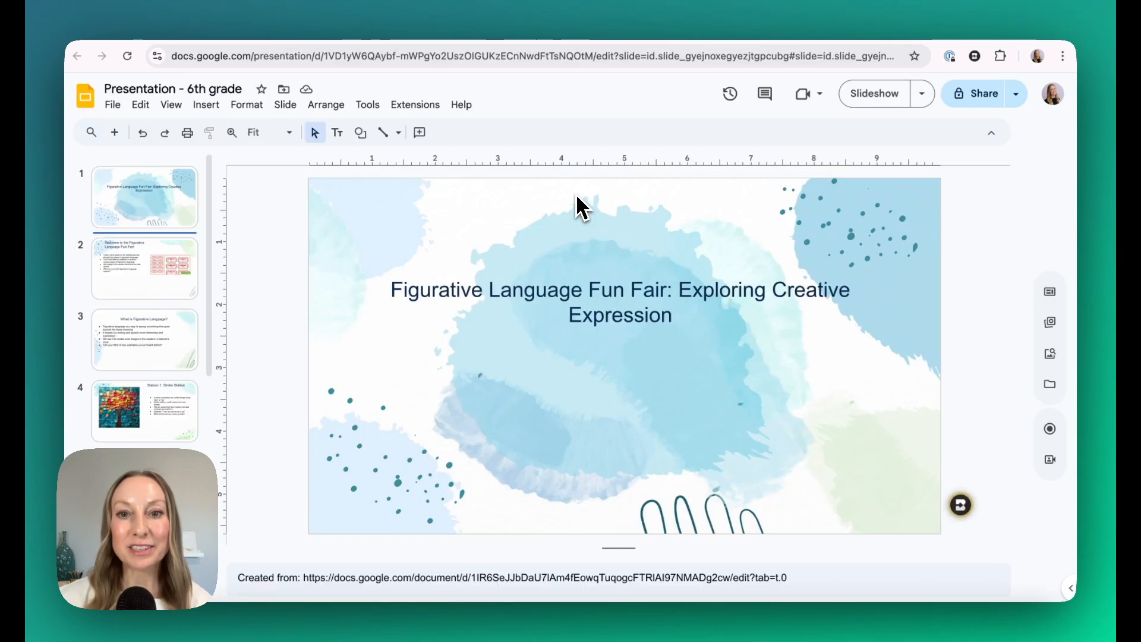